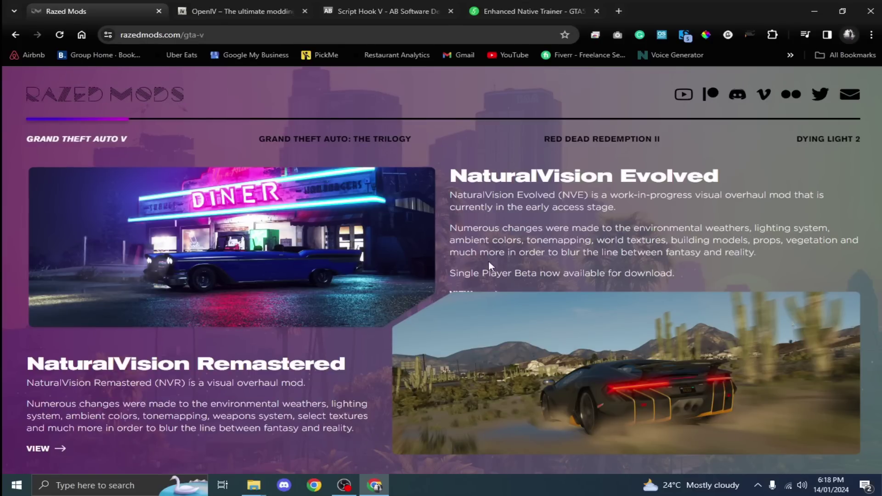
Look over the Enhanced Native Trainer, Script Hook V and OpenIV download tabs, then return to Razed Mods.
{"action": "left_click", "coordinate": [513, 13]}
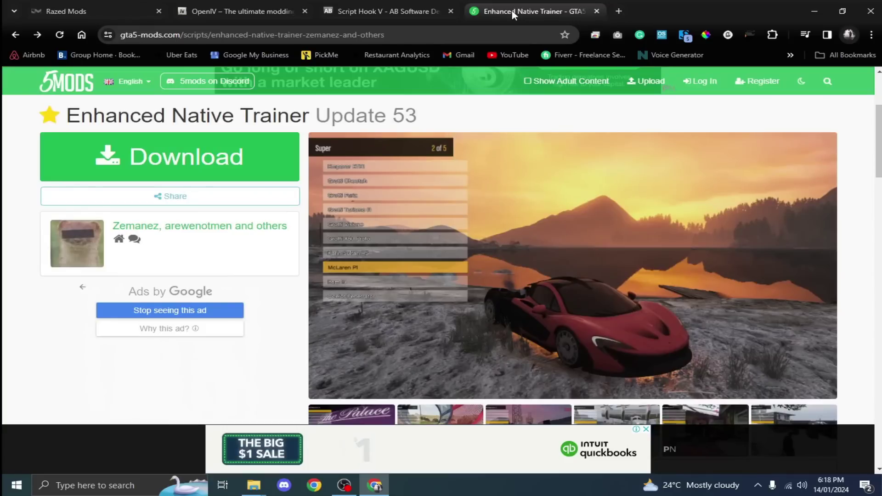
{"action": "left_click", "coordinate": [385, 12]}
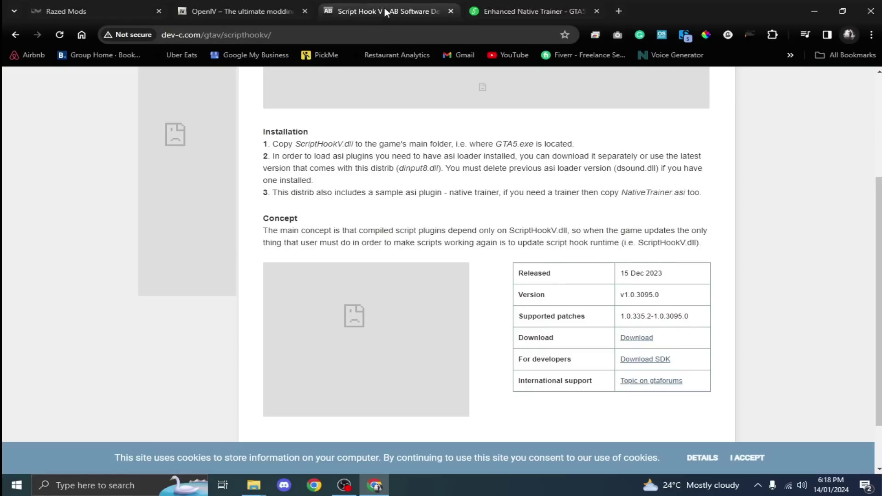
{"action": "left_click", "coordinate": [253, 12]}
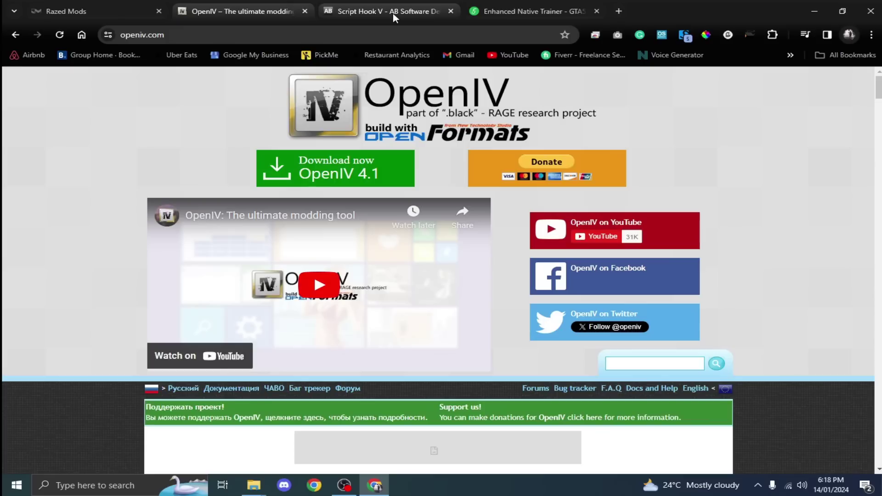
{"action": "mouse_move", "coordinate": [395, 14]}
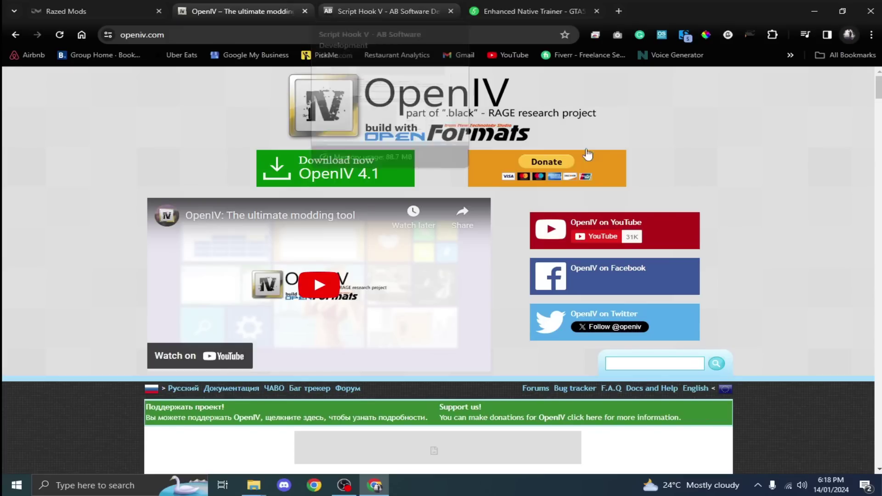
{"action": "left_click", "coordinate": [64, 11]}
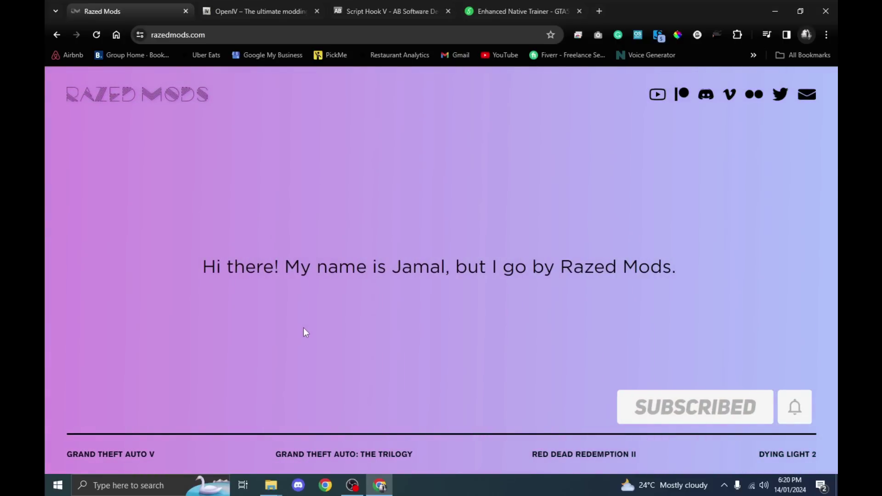
Start the NaturalVision Evolved download from the Grand Theft Auto V section of Razed Mods.
{"action": "left_click", "coordinate": [148, 454]}
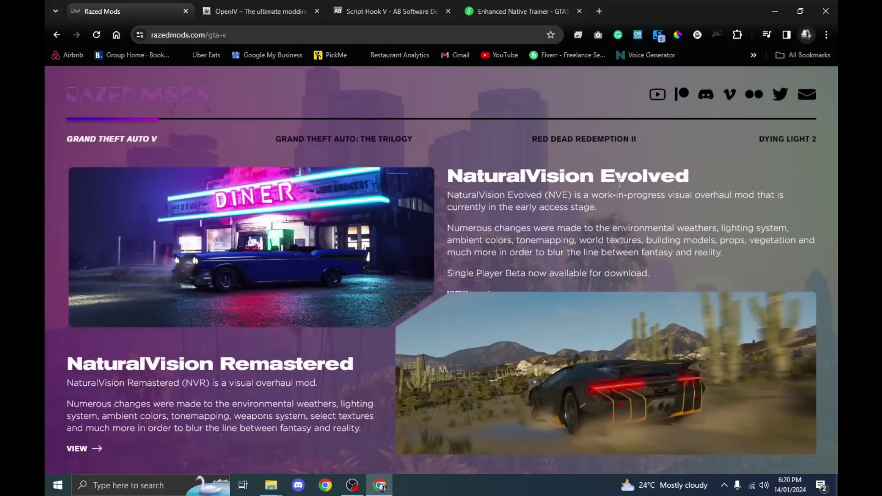
{"action": "left_click", "coordinate": [362, 237]}
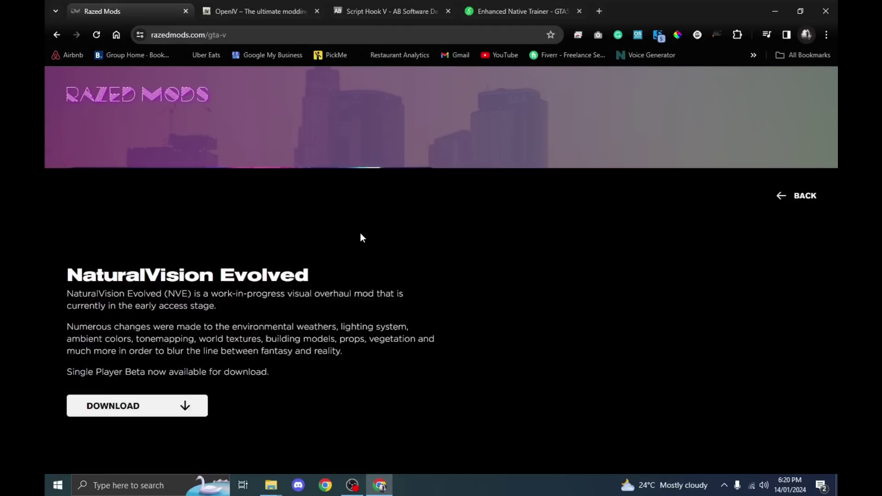
{"action": "scroll", "coordinate": [331, 257], "scroll_direction": "down", "scroll_amount": 2}
{"action": "left_click", "coordinate": [188, 305]}
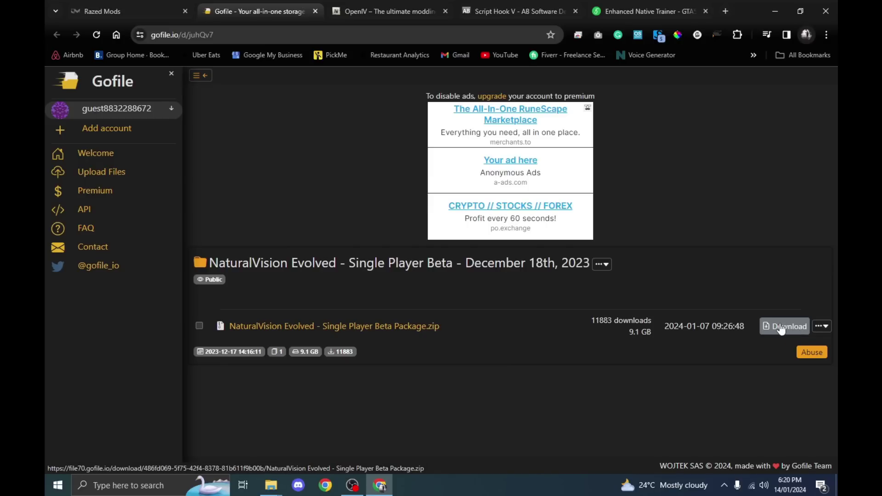
Revisit the OpenIV, Script Hook V and trainer download pages, then select the three downloaded files.
{"action": "left_click", "coordinate": [365, 12]}
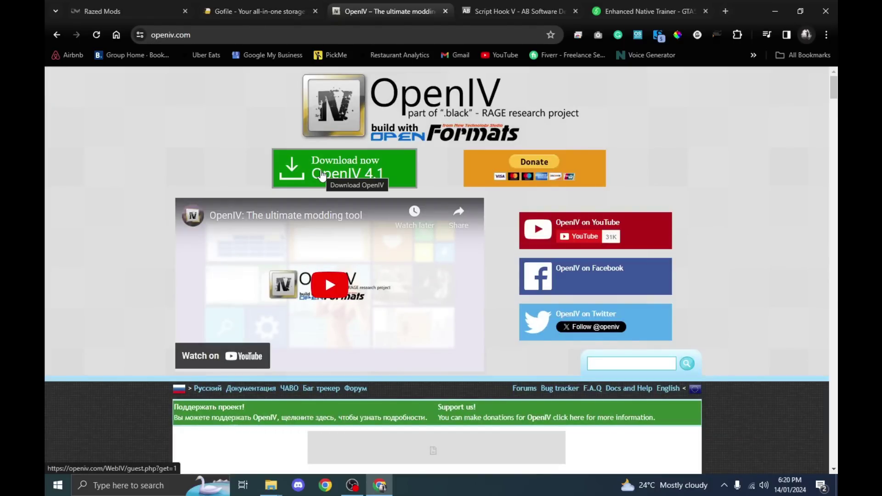
{"action": "left_click", "coordinate": [503, 12]}
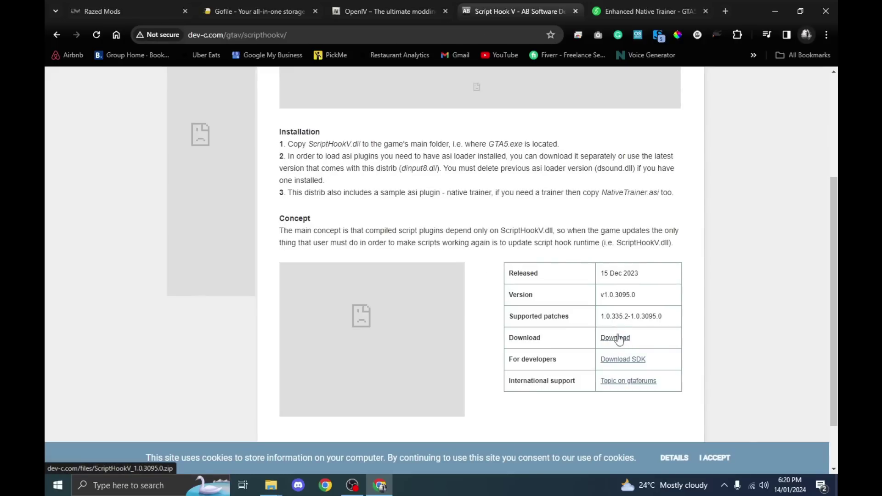
{"action": "left_click", "coordinate": [644, 10]}
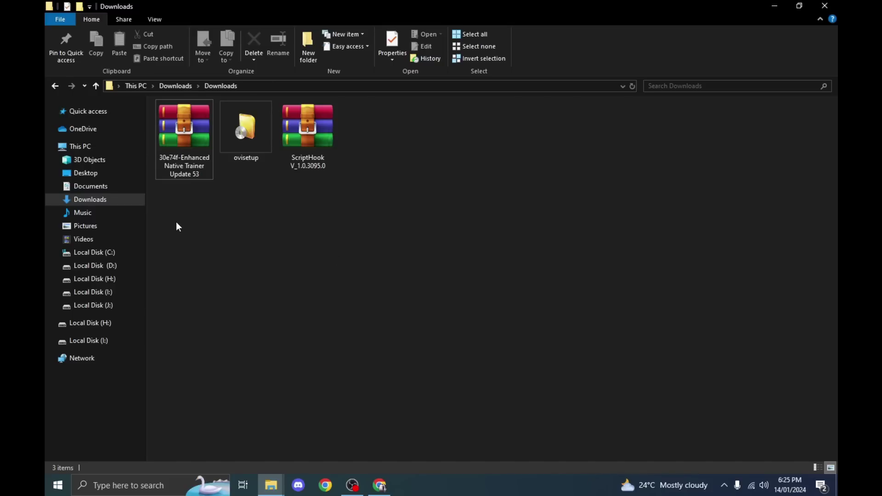
{"action": "left_click_drag", "start_coordinate": [178, 226], "coordinate": [417, 123]}
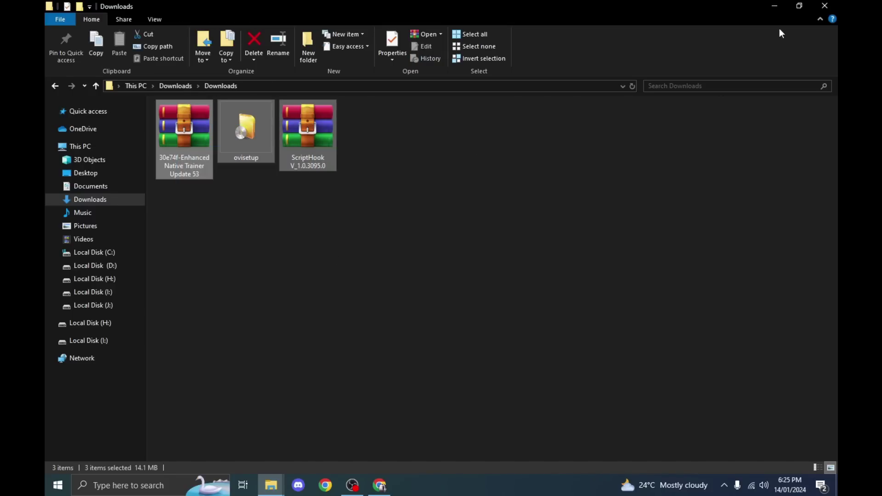
Place the Downloads window beside the Grand Theft Auto V folder and clear the selection.
{"action": "left_click", "coordinate": [801, 6]}
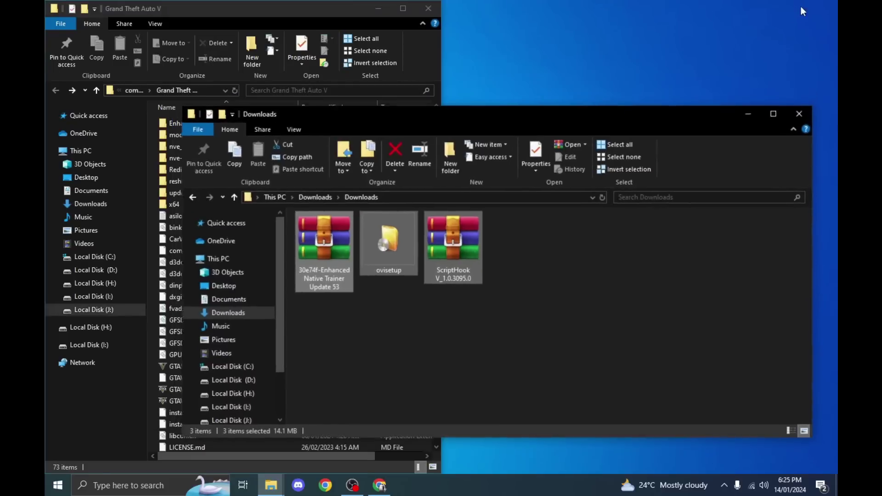
{"action": "left_click_drag", "start_coordinate": [582, 124], "coordinate": [834, 123]}
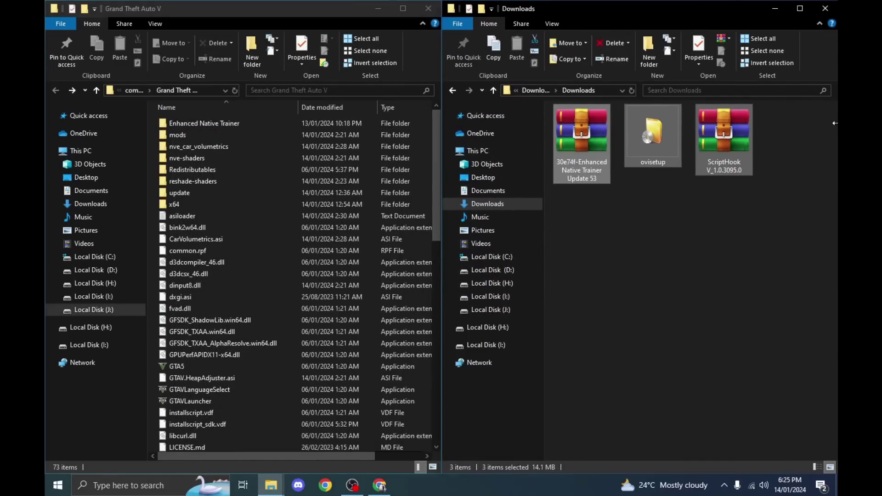
{"action": "left_click", "coordinate": [652, 258]}
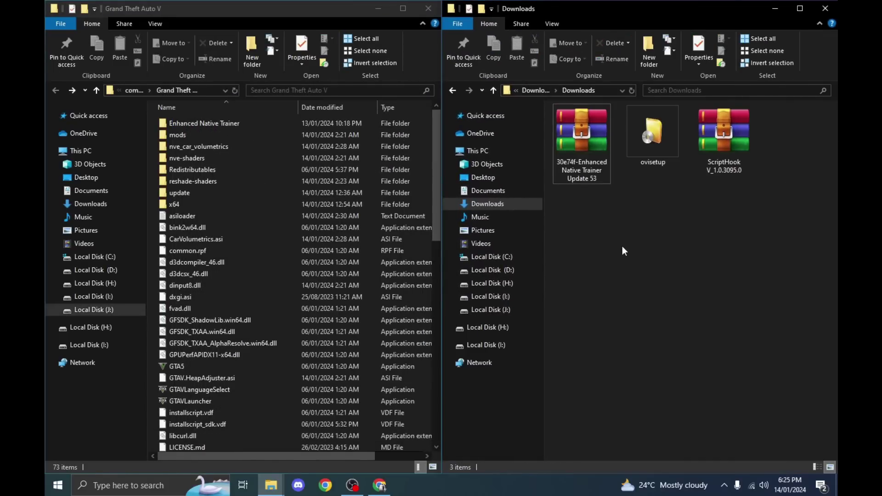
Copy the Enhanced Native Trainer folder and EnhancedNativeTrainer.asi into Grand Theft Auto V, replacing existing files.
{"action": "double_click", "coordinate": [592, 146]}
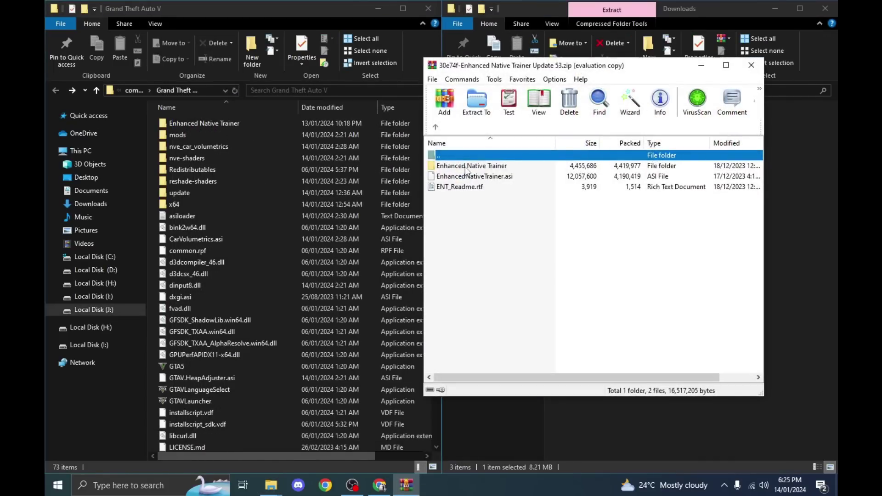
{"action": "left_click", "coordinate": [468, 169]}
{"action": "left_click", "coordinate": [467, 178], "text": "shift"}
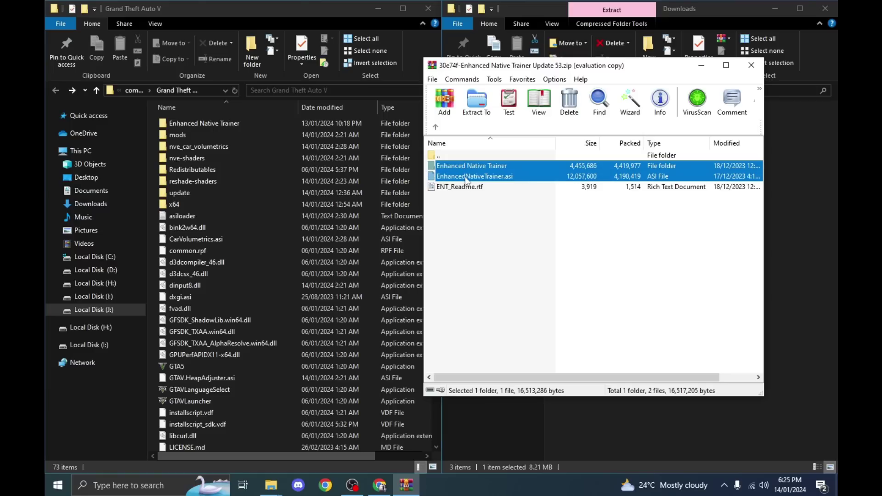
{"action": "left_click_drag", "start_coordinate": [344, 268], "coordinate": [344, 266]}
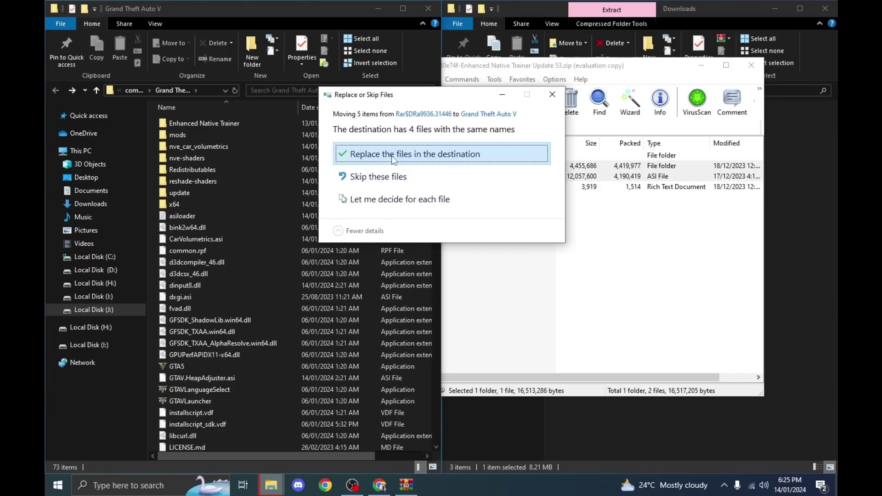
{"action": "left_click", "coordinate": [408, 157]}
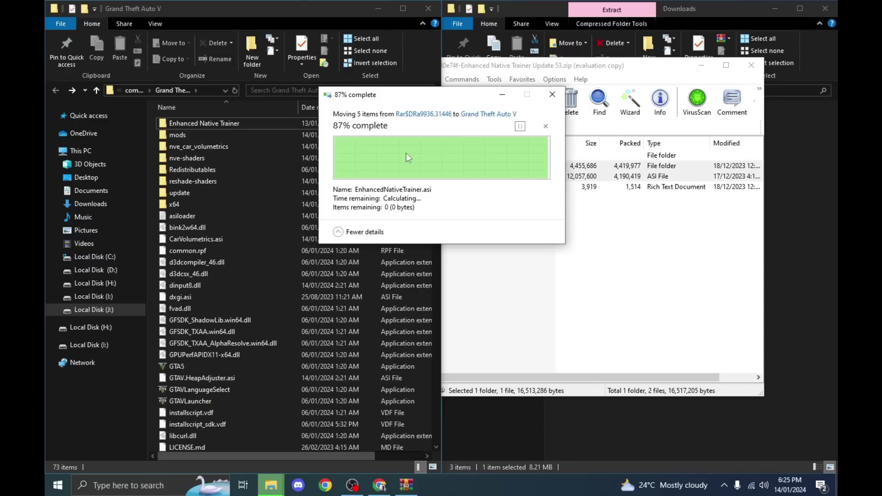
{"action": "left_click", "coordinate": [751, 65]}
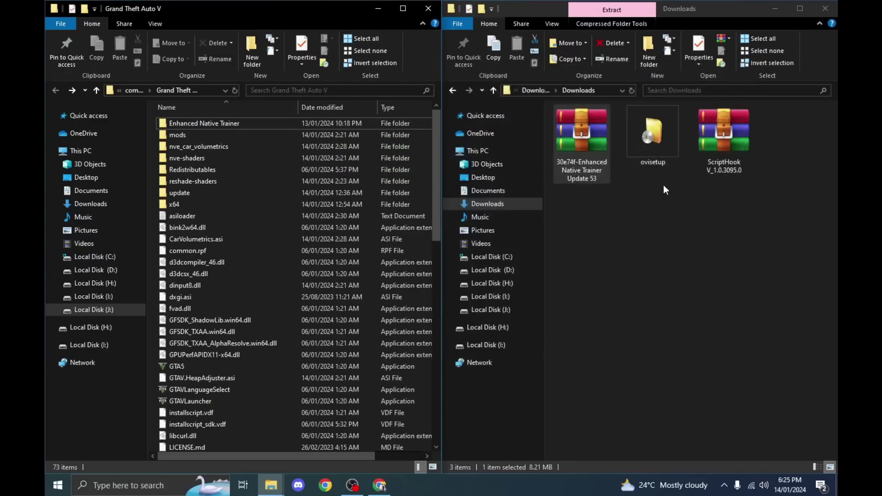
{"action": "left_click_drag", "start_coordinate": [655, 169], "coordinate": [692, 220]}
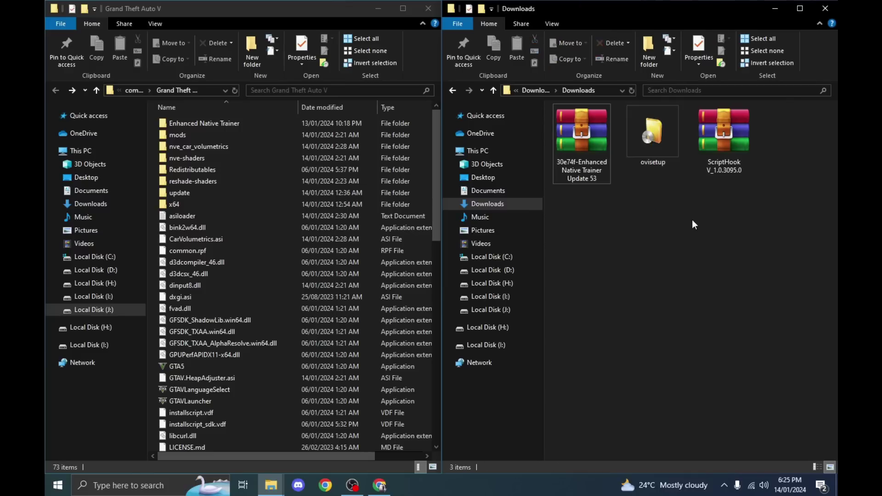
Copy dinput8.dll and ScriptHookV.dll from the archive's bin folder into Grand Theft Auto V, replacing existing copies.
{"action": "double_click", "coordinate": [721, 159]}
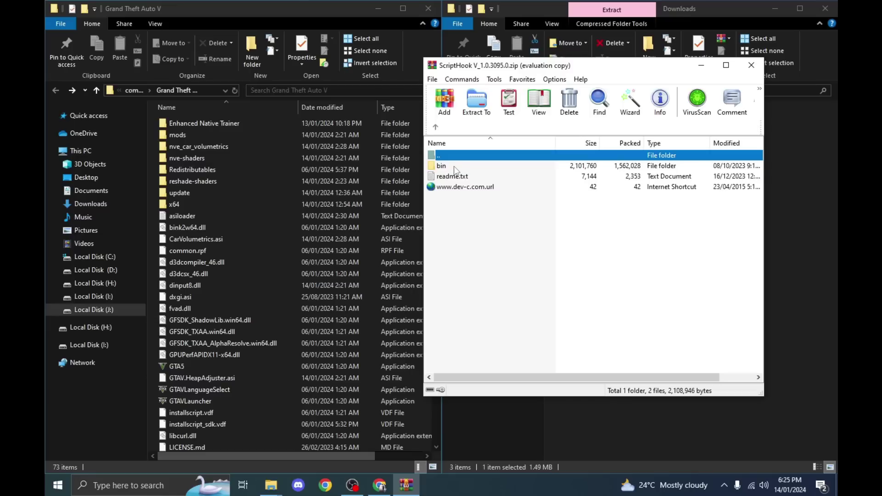
{"action": "double_click", "coordinate": [455, 167]}
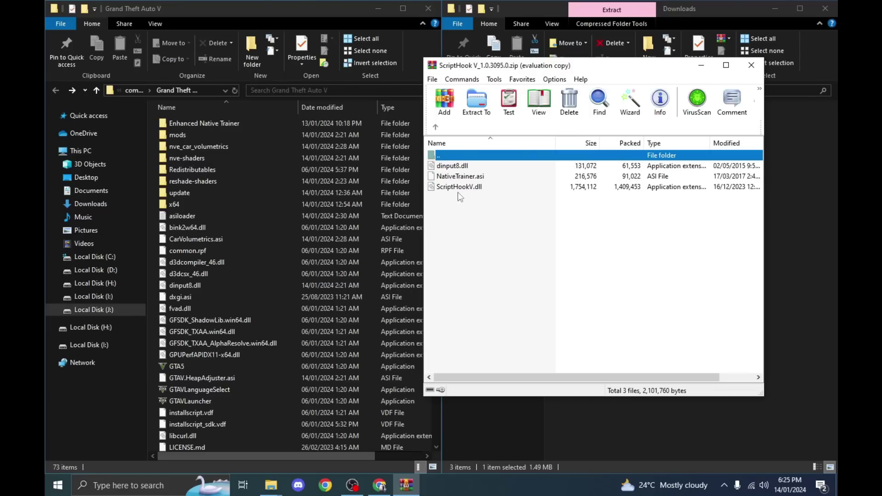
{"action": "left_click", "coordinate": [459, 188]}
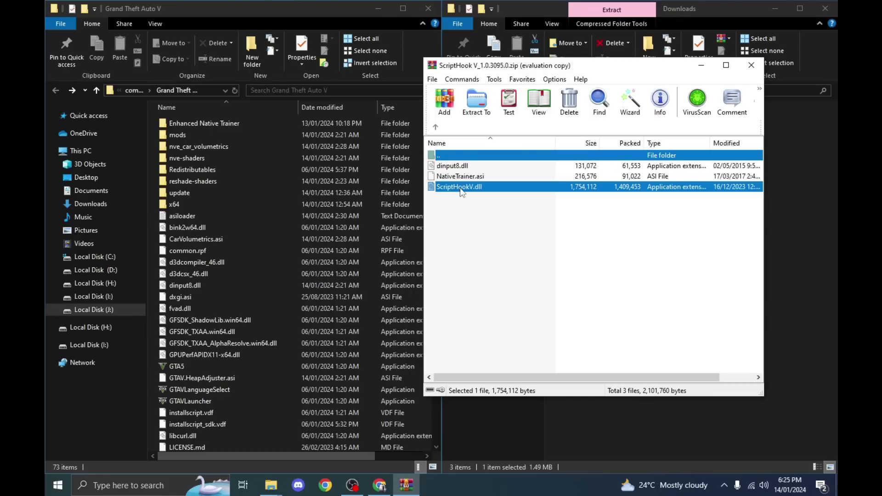
{"action": "left_click", "coordinate": [492, 253]}
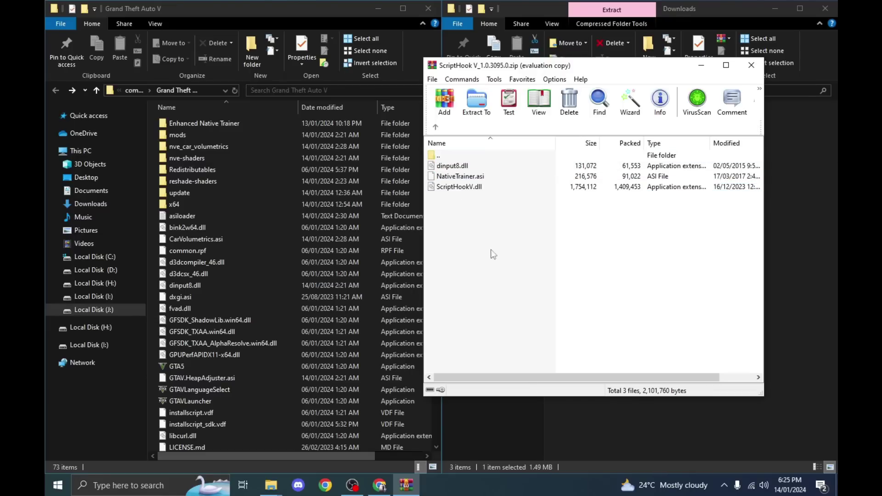
{"action": "left_click", "coordinate": [462, 188]}
{"action": "left_click", "coordinate": [464, 168], "text": "ctrl"}
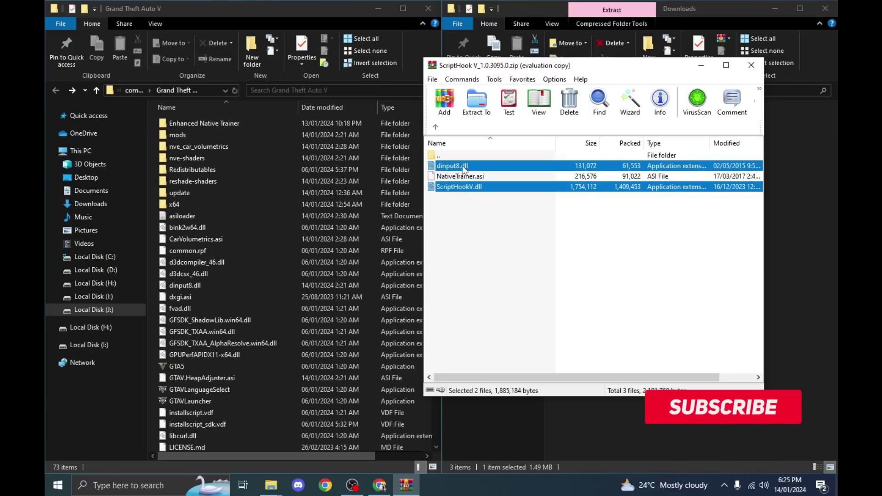
{"action": "left_click_drag", "start_coordinate": [464, 169], "coordinate": [335, 281]}
{"action": "left_click", "coordinate": [399, 156]}
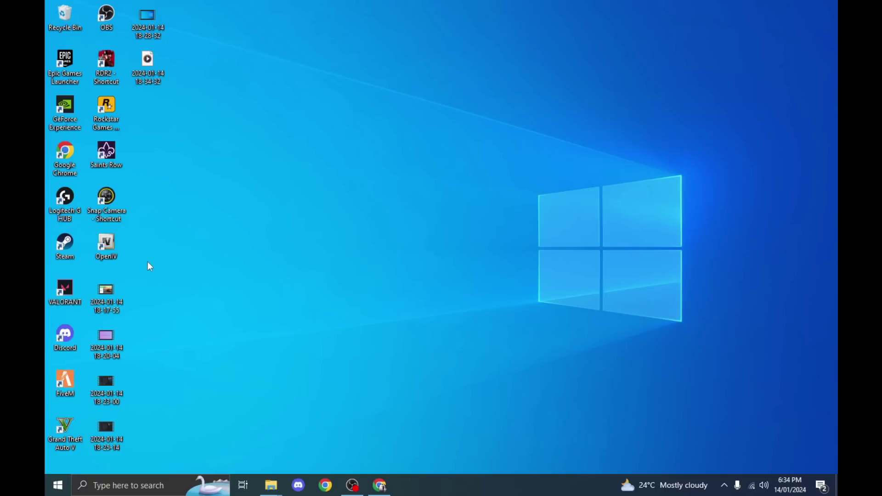
Open GTA V for Windows in OpenIV, maximized, and verify ASI Loader and OpenIV.ASI show as installed.
{"action": "double_click", "coordinate": [107, 252]}
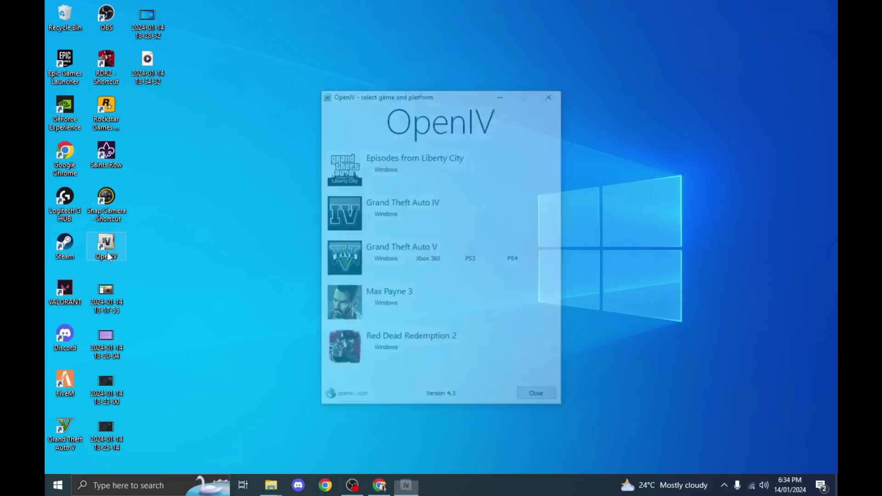
{"action": "left_click", "coordinate": [394, 260]}
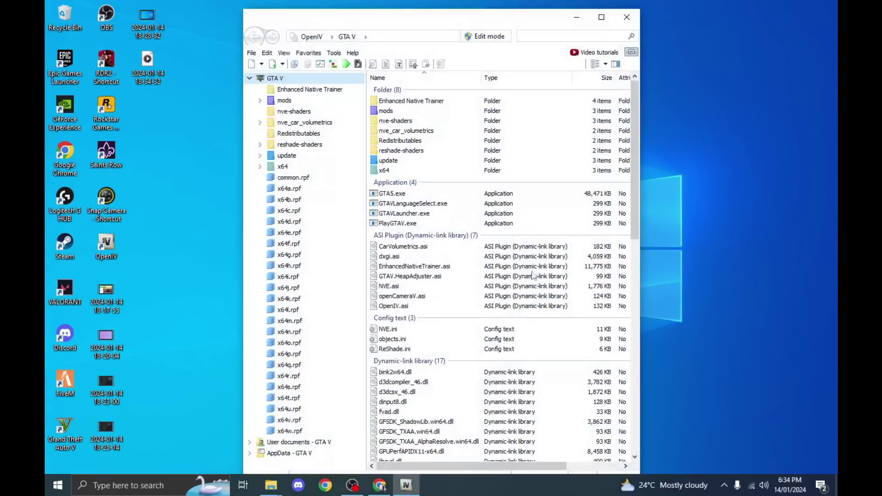
{"action": "double_click", "coordinate": [593, 18]}
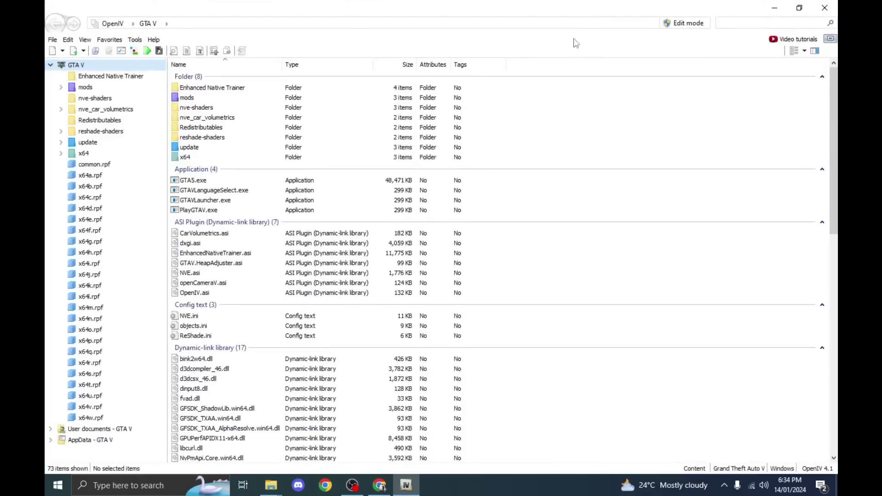
{"action": "left_click", "coordinate": [125, 55]}
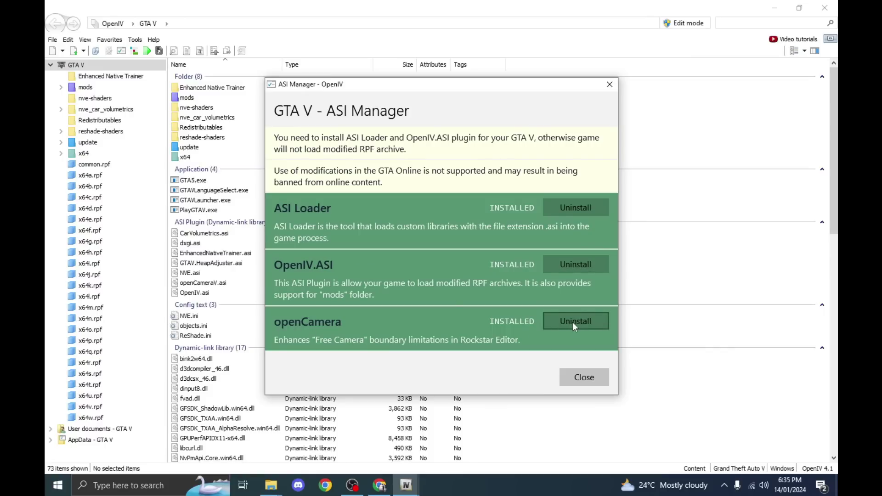
{"action": "left_click", "coordinate": [581, 377]}
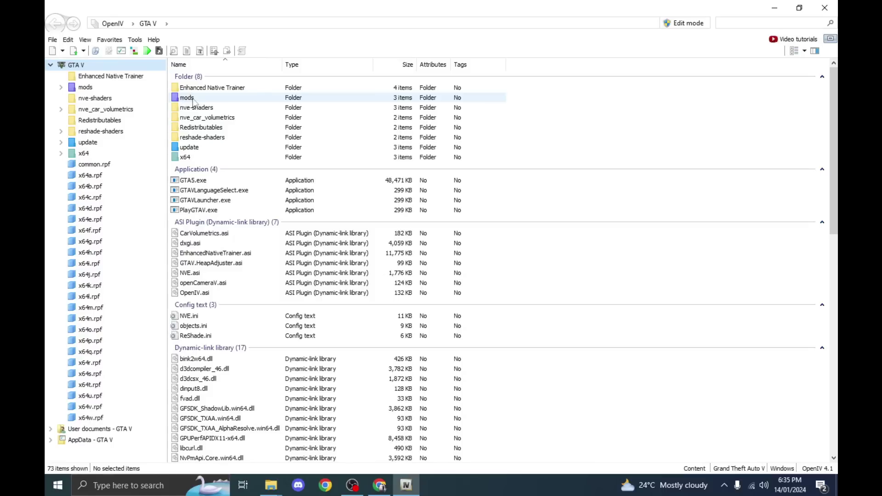
Bring the Grand Theft Auto V folder window forward and refresh its listing.
{"action": "left_click", "coordinate": [193, 99]}
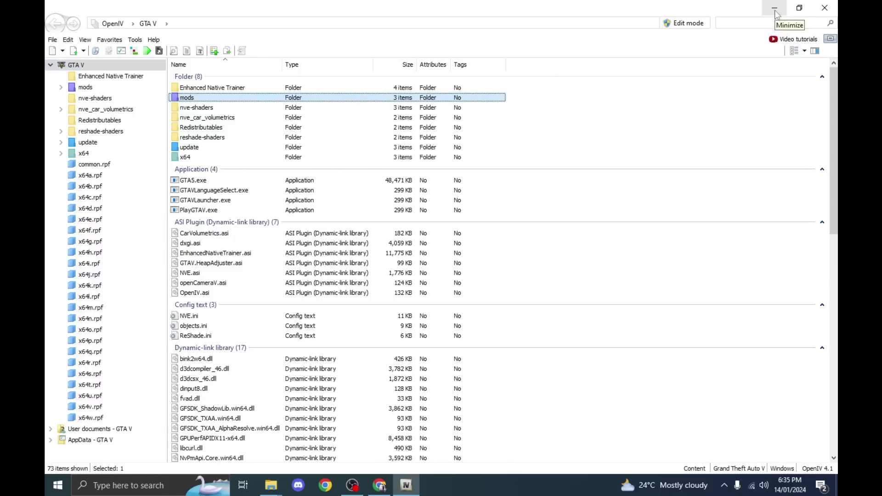
{"action": "mouse_move", "coordinate": [280, 483]}
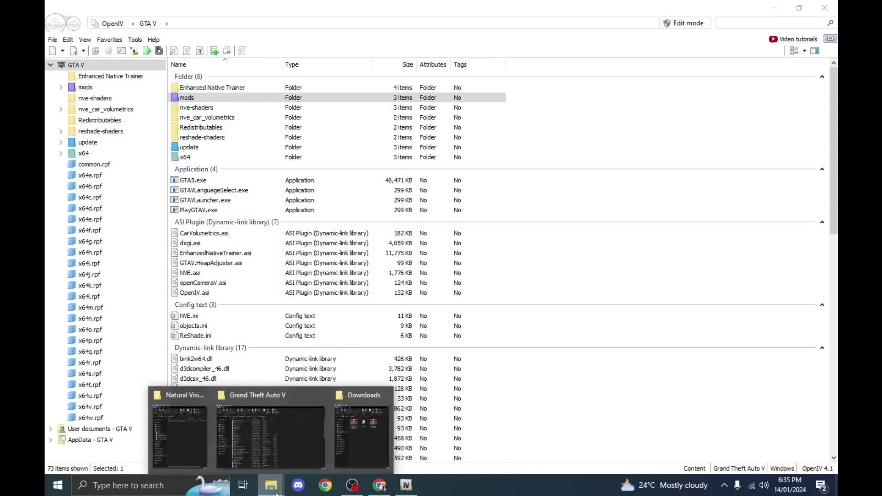
{"action": "left_click", "coordinate": [272, 451]}
{"action": "left_click", "coordinate": [179, 132]}
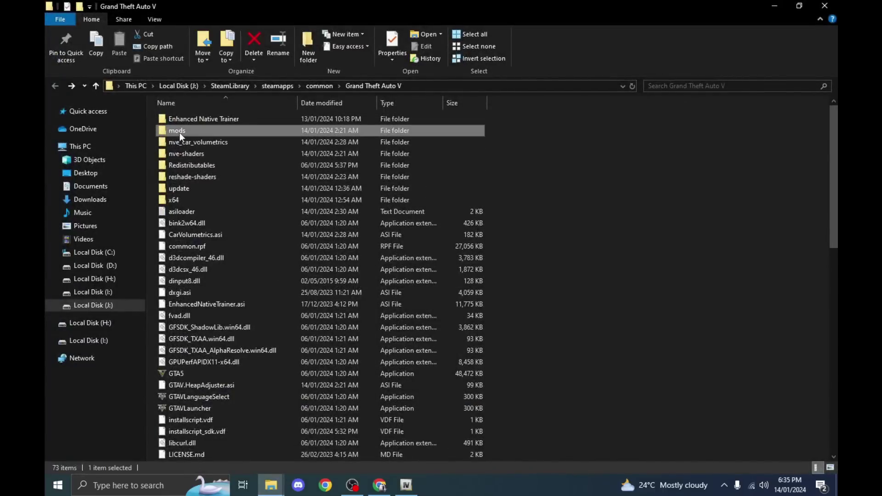
{"action": "right_click", "coordinate": [571, 199]}
{"action": "left_click", "coordinate": [601, 243]}
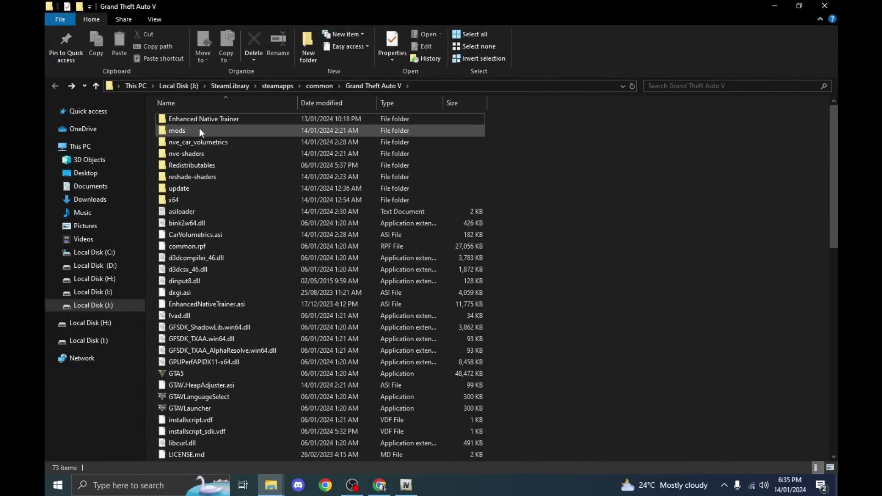
Open the mods folder to confirm it holds update, x64 and x64e.rpf.
{"action": "double_click", "coordinate": [179, 132]}
{"action": "left_click_drag", "start_coordinate": [201, 197], "coordinate": [217, 118]}
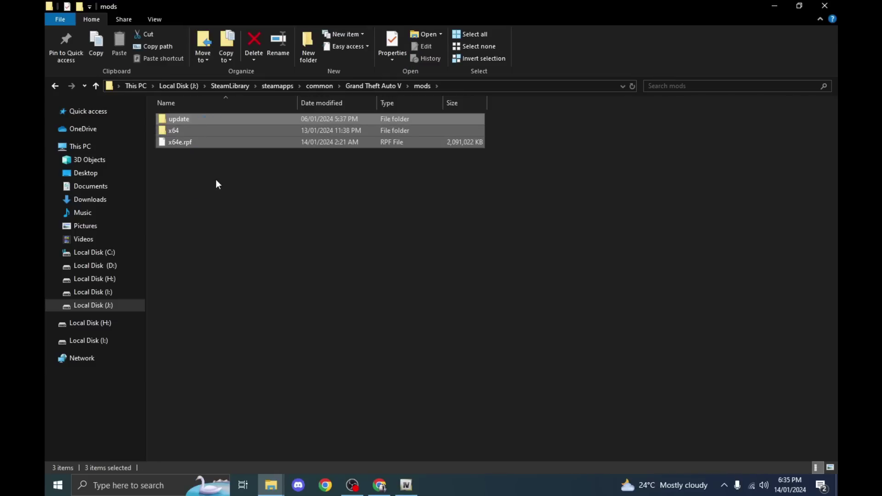
{"action": "left_click", "coordinate": [54, 87]}
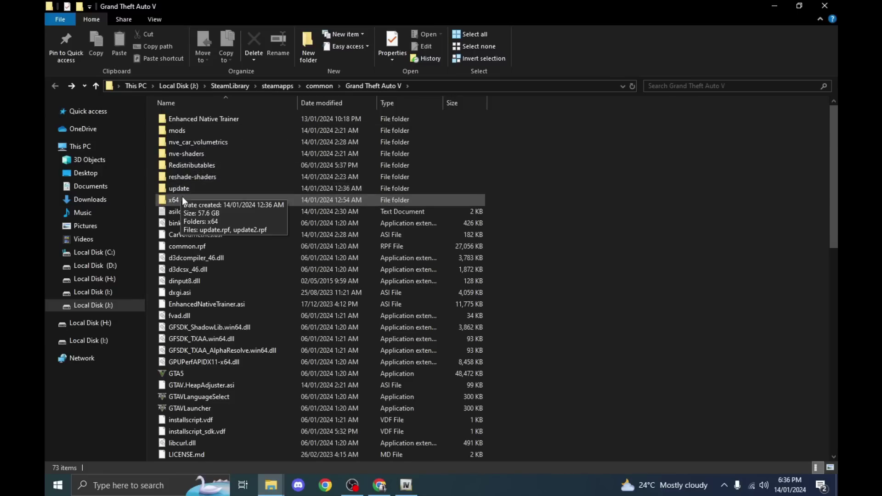
{"action": "double_click", "coordinate": [193, 131]}
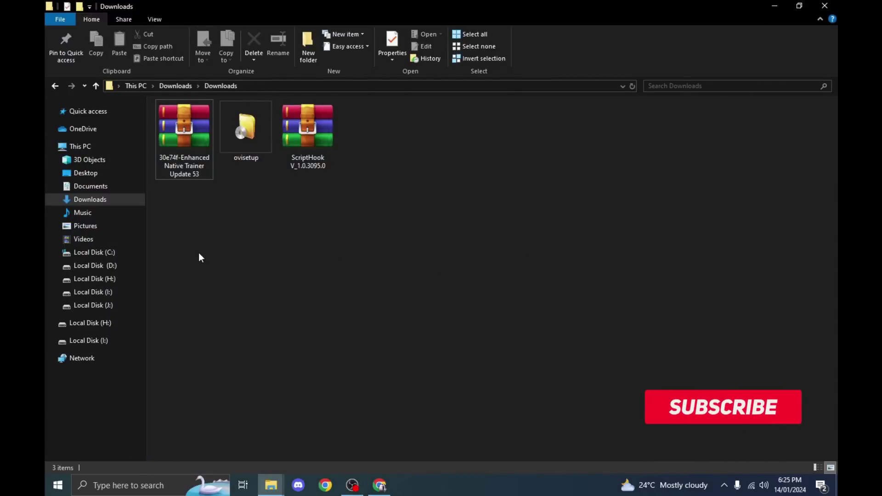
Re-copy the Enhanced Native Trainer folder and EnhancedNativeTrainer.asi into Grand Theft Auto V, replacing 4 files.
{"action": "left_click_drag", "start_coordinate": [176, 223], "coordinate": [435, 124]}
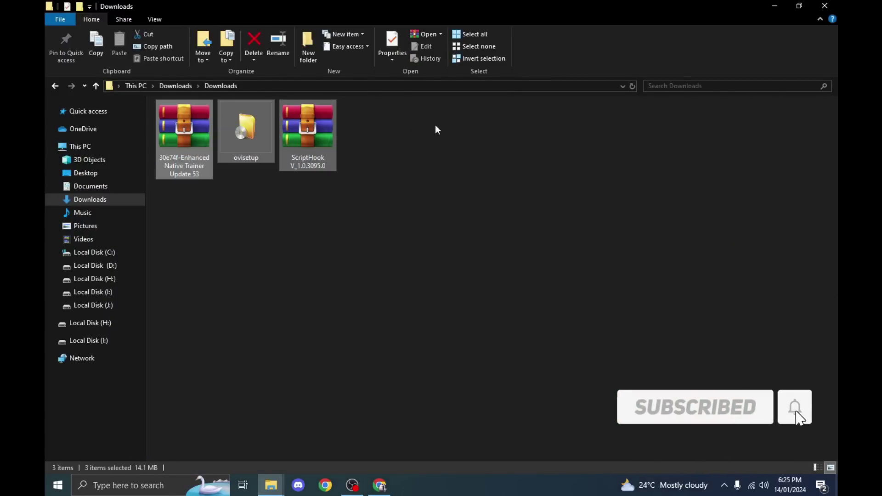
{"action": "left_click", "coordinate": [801, 7]}
{"action": "double_click", "coordinate": [592, 146]}
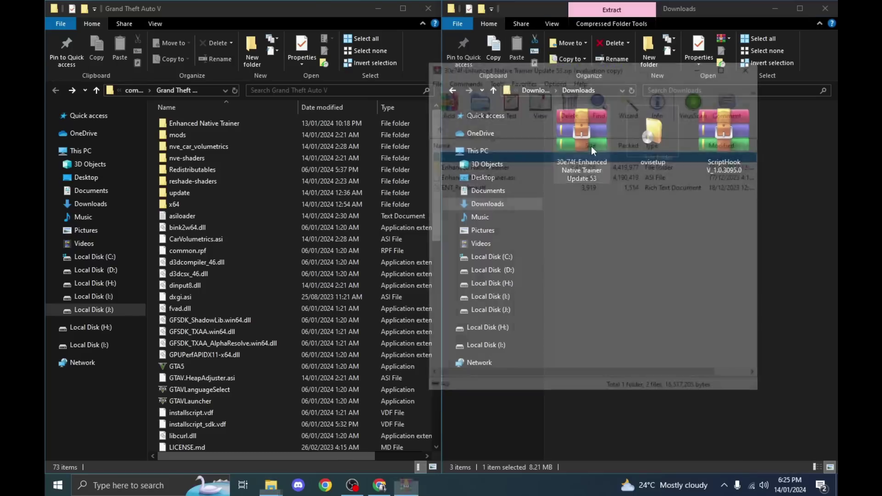
{"action": "left_click", "coordinate": [467, 169]}
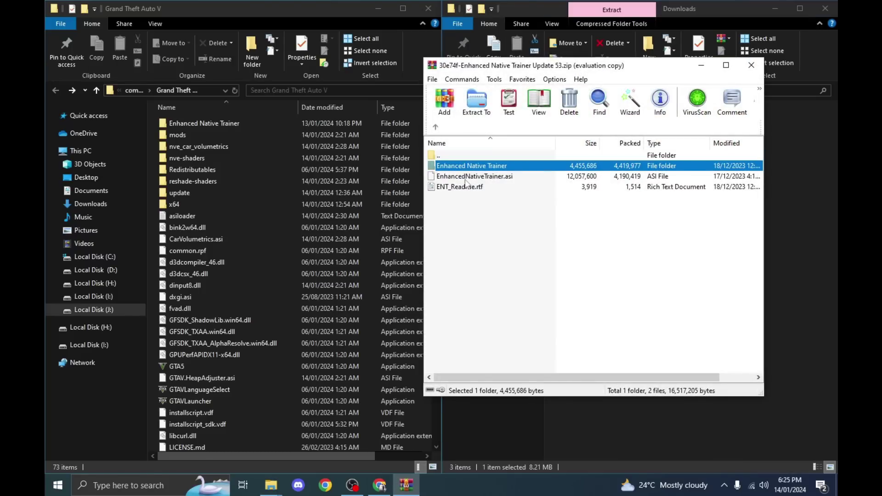
{"action": "left_click", "coordinate": [467, 179], "text": "ctrl"}
{"action": "left_click_drag", "start_coordinate": [466, 179], "coordinate": [344, 266]}
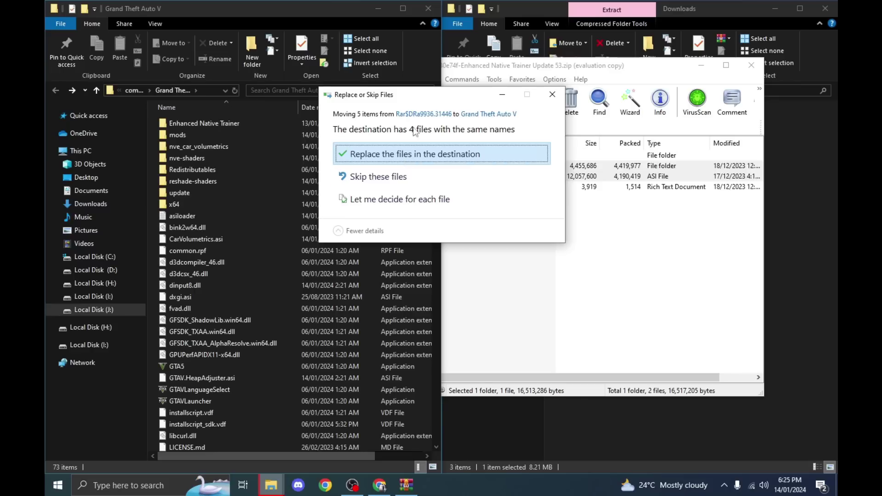
{"action": "left_click", "coordinate": [407, 155]}
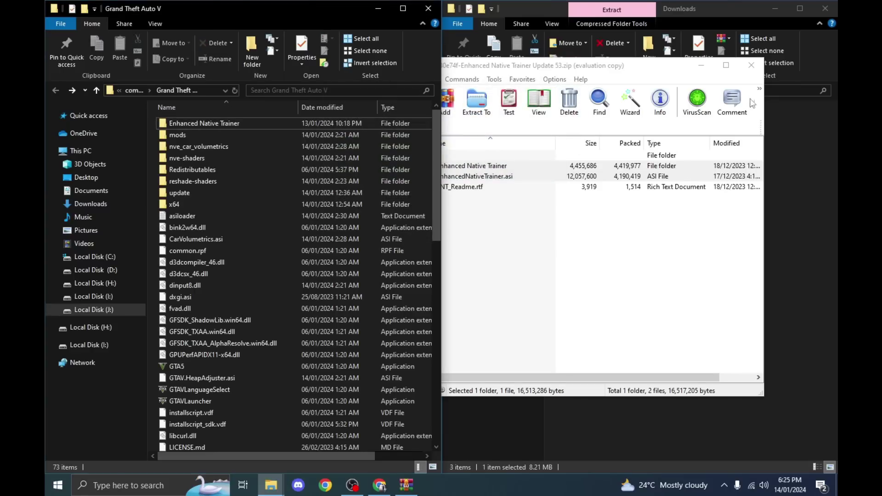
{"action": "left_click", "coordinate": [751, 65]}
{"action": "left_click_drag", "start_coordinate": [657, 240], "coordinate": [692, 219]}
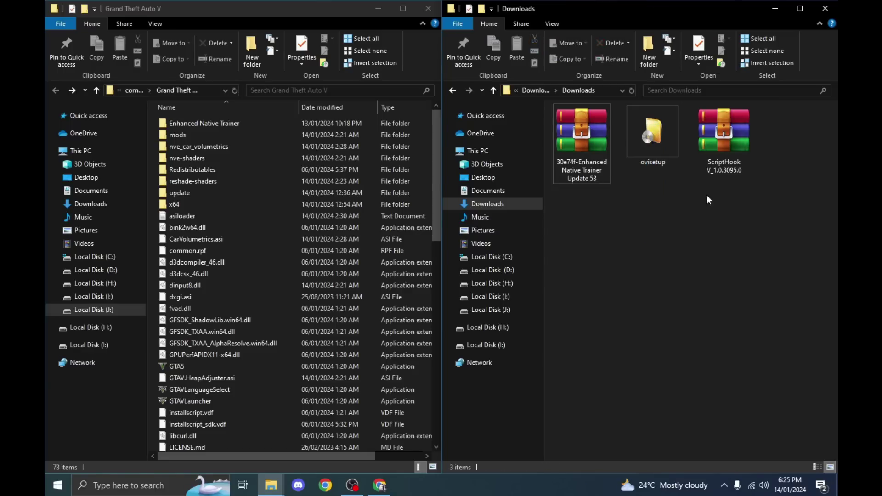
Re-copy ScriptHookV.dll and dinput8.dll from the ScriptHook V archive into Grand Theft Auto V, replacing existing files.
{"action": "double_click", "coordinate": [721, 157]}
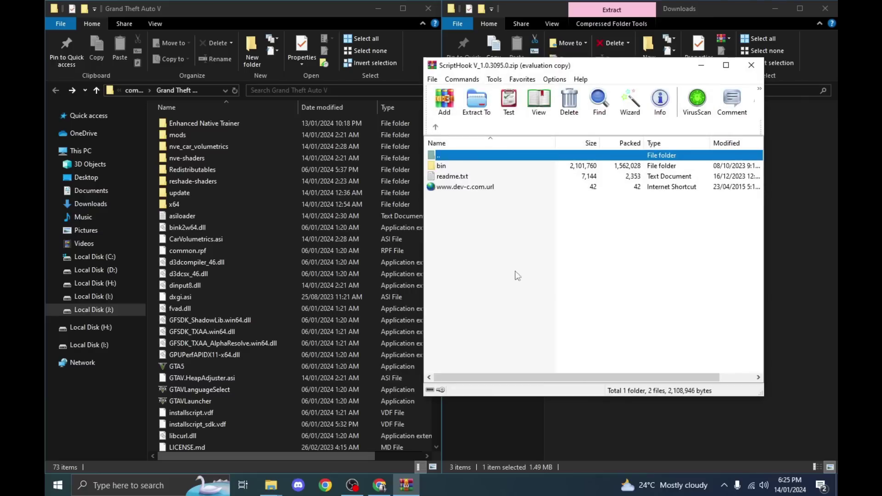
{"action": "double_click", "coordinate": [454, 167]}
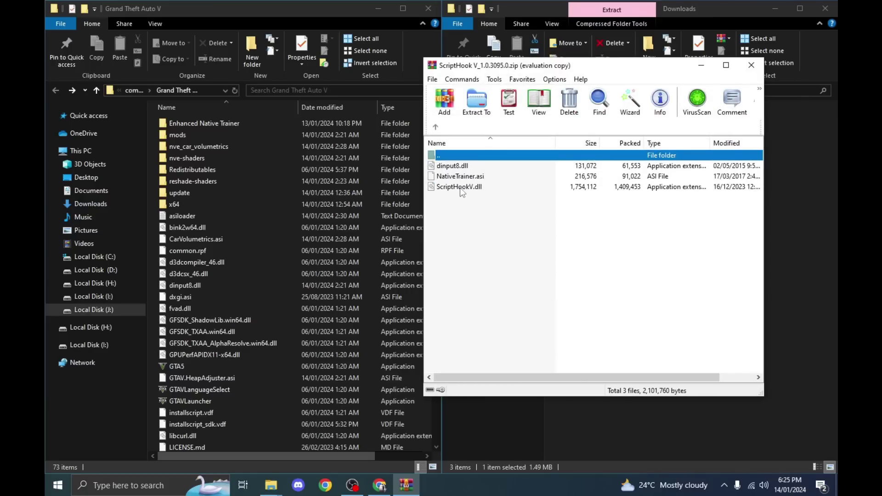
{"action": "left_click", "coordinate": [460, 188]}
{"action": "left_click", "coordinate": [462, 167], "text": "ctrl"}
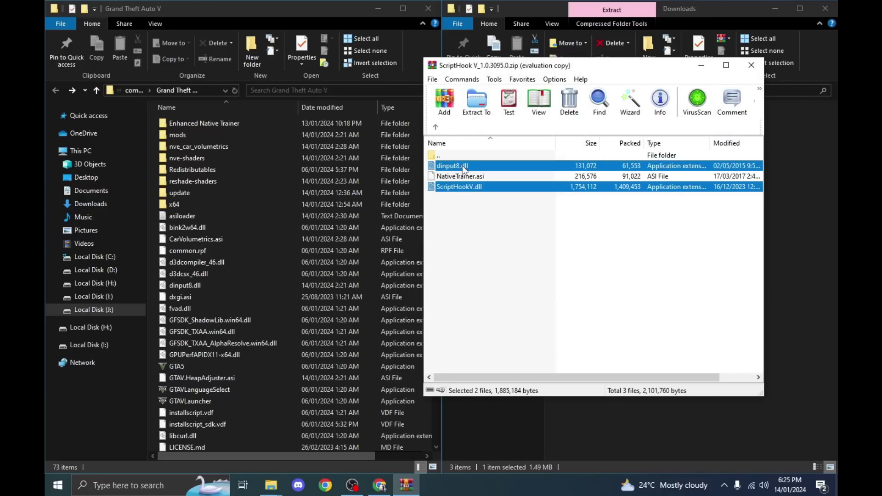
{"action": "left_click_drag", "start_coordinate": [463, 165], "coordinate": [335, 282]}
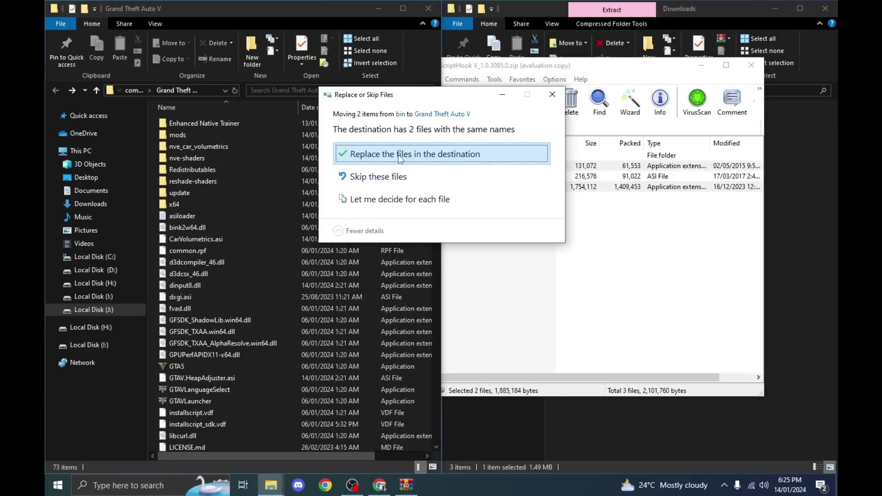
{"action": "left_click", "coordinate": [399, 155]}
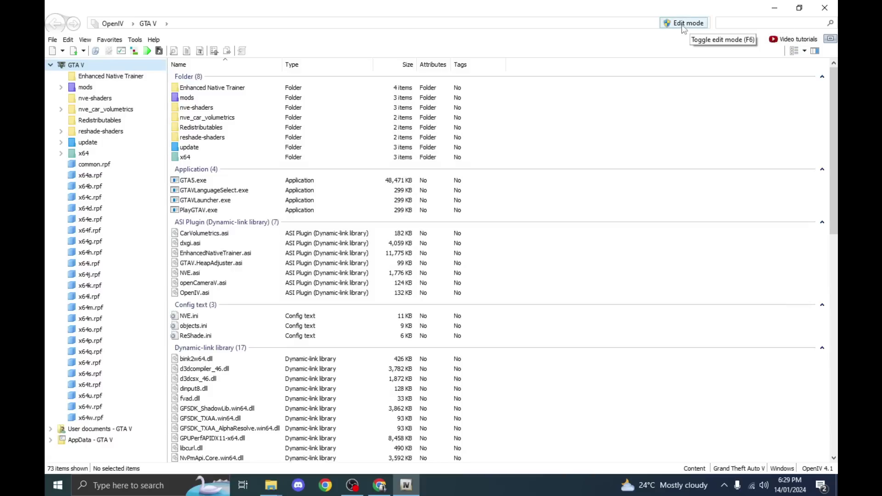
Enable OpenIV edit mode and snap it left beside the Natural Vision Evolved folder.
{"action": "left_click", "coordinate": [684, 28]}
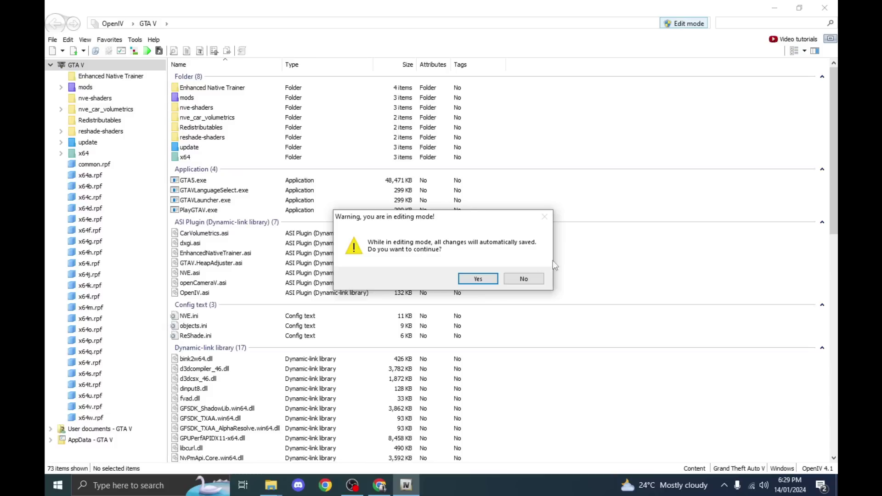
{"action": "left_click", "coordinate": [488, 280]}
{"action": "key", "text": "super+Left"}
{"action": "left_click", "coordinate": [595, 190]}
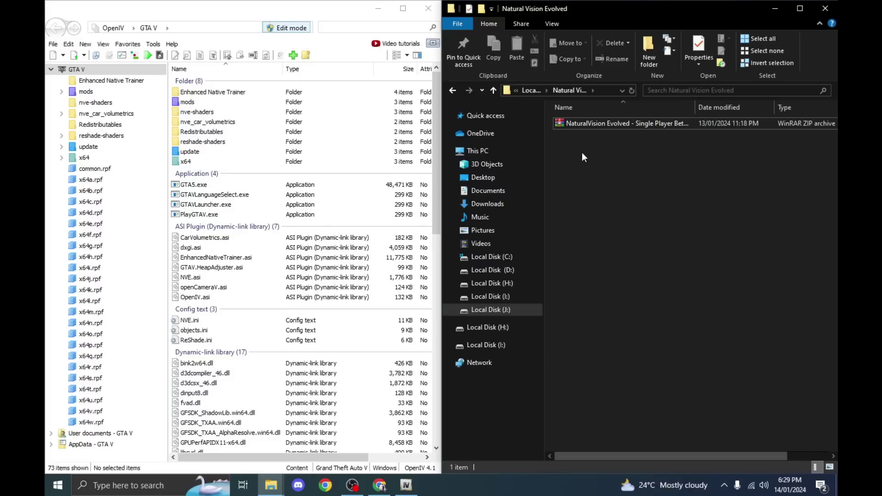
Install PART ONE.oiv from the NaturalVision Evolved zip through OpenIV into the mods folder.
{"action": "double_click", "coordinate": [597, 123]}
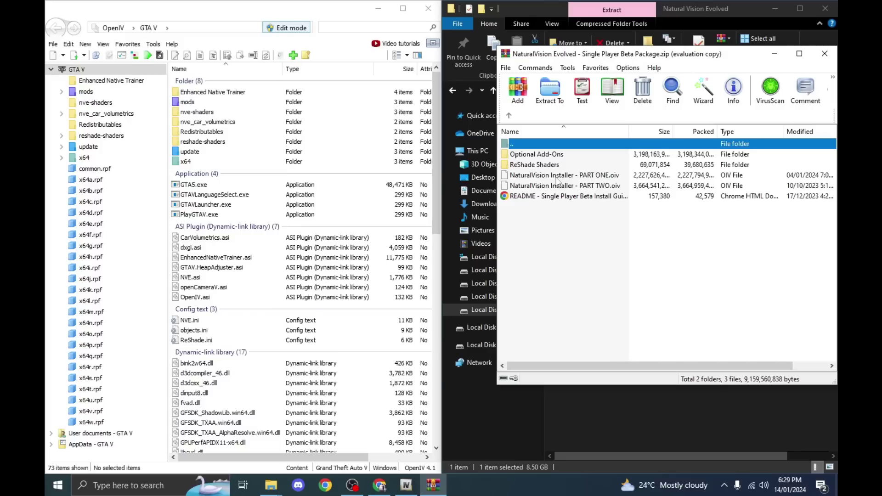
{"action": "left_click_drag", "start_coordinate": [553, 178], "coordinate": [342, 239]}
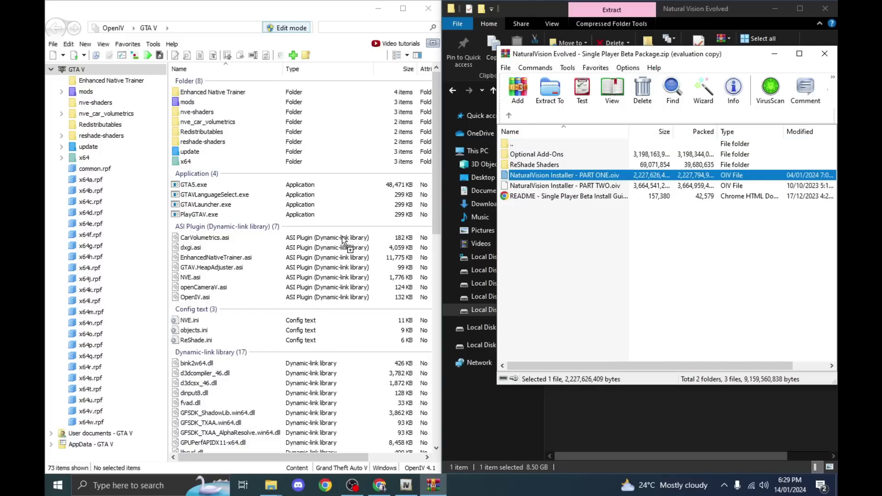
{"action": "left_click_drag", "start_coordinate": [342, 240], "coordinate": [343, 240]}
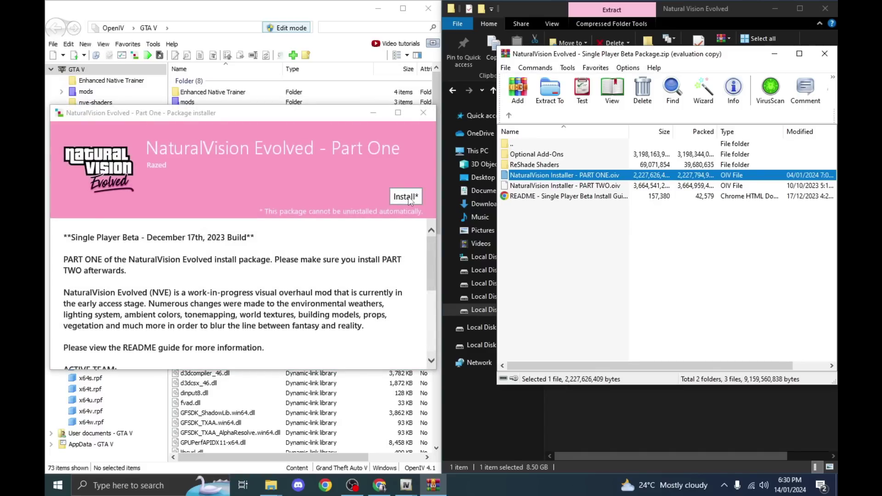
{"action": "left_click", "coordinate": [409, 198]}
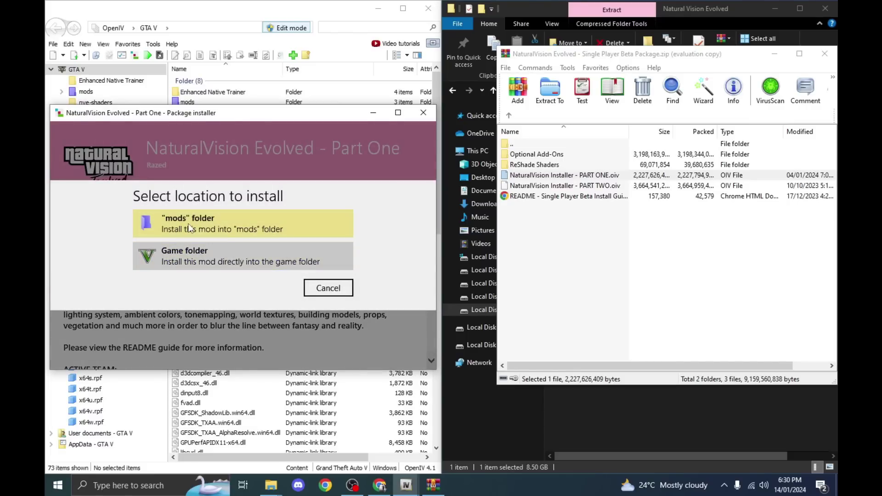
{"action": "left_click", "coordinate": [178, 223]}
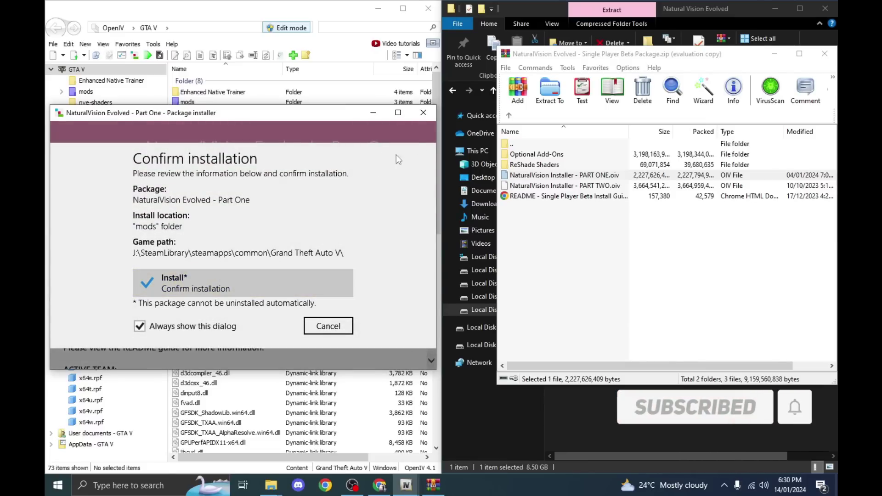
{"action": "left_click", "coordinate": [424, 112]}
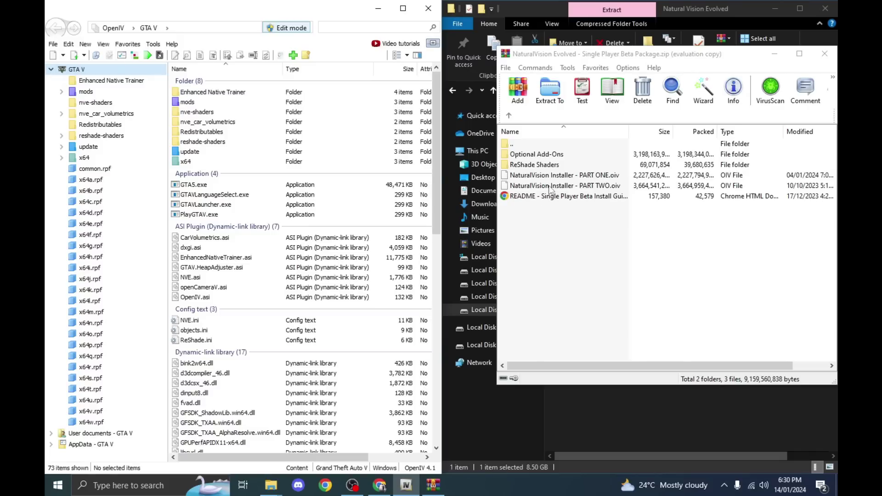
Install PART TWO.oiv through OpenIV into the mods folder.
{"action": "left_click_drag", "start_coordinate": [551, 190], "coordinate": [352, 232]}
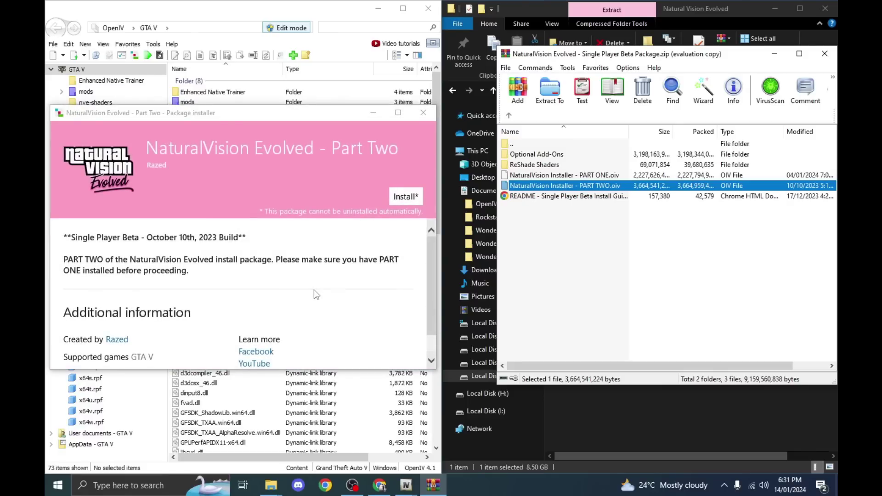
{"action": "left_click", "coordinate": [400, 197]}
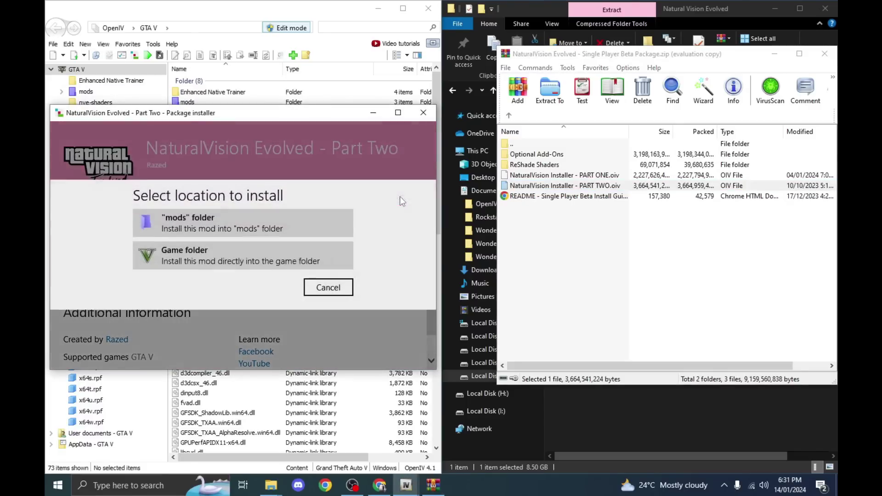
{"action": "left_click", "coordinate": [201, 222]}
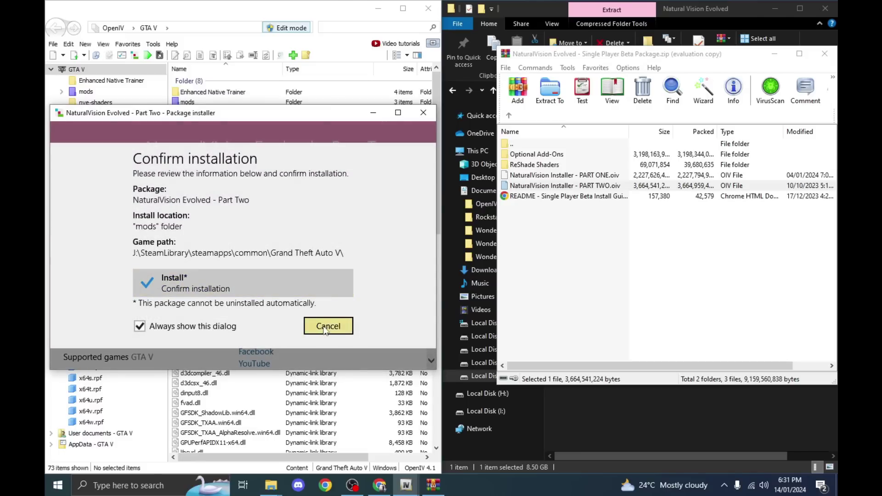
{"action": "left_click", "coordinate": [424, 113]}
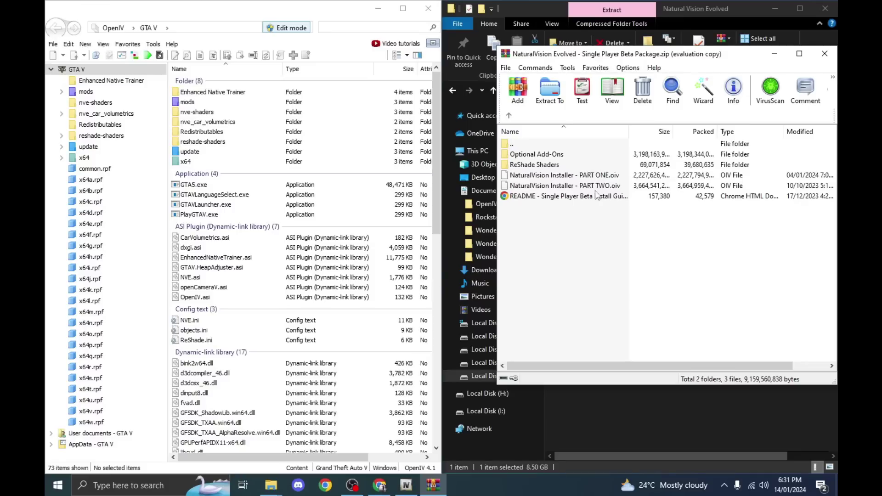
Copy all ReShade Shaders files from the archive into the GTA V folder.
{"action": "double_click", "coordinate": [542, 165]}
{"action": "left_click_drag", "start_coordinate": [526, 217], "coordinate": [543, 153]}
{"action": "left_click_drag", "start_coordinate": [470, 187], "coordinate": [327, 287]}
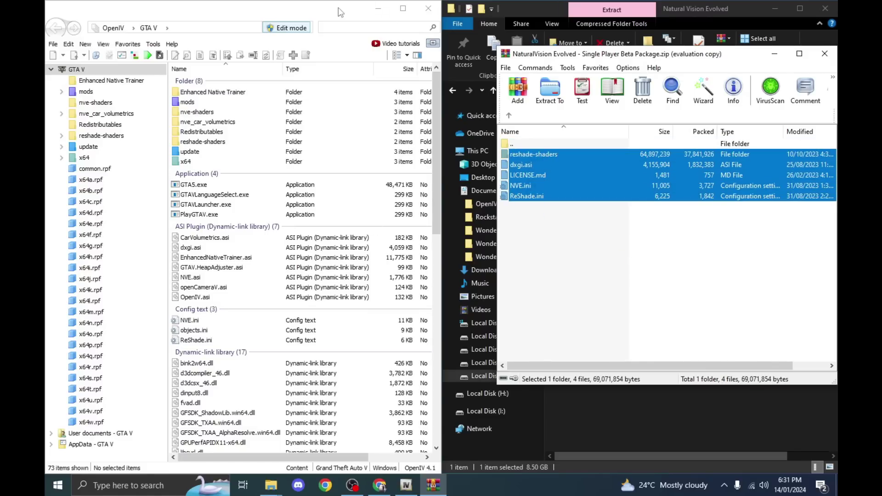
Browse the 25 packs in the archive's Optional Add-Ons folder.
{"action": "key", "text": "BackSpace"}
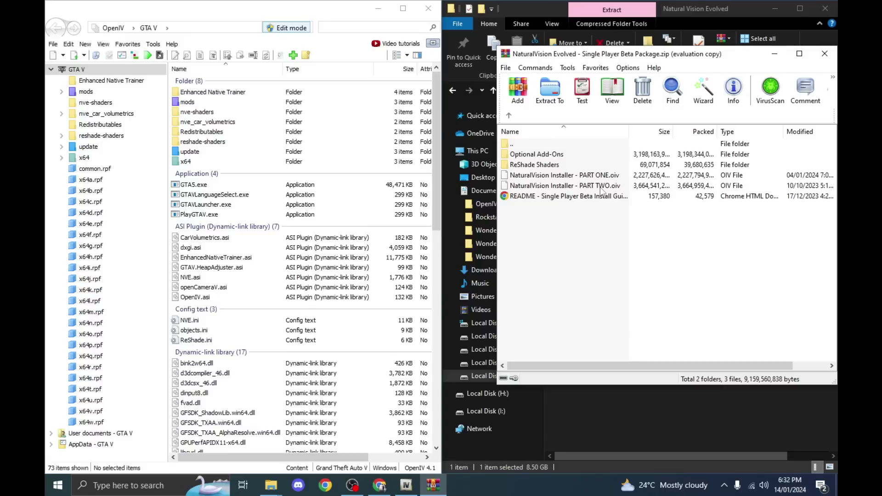
{"action": "double_click", "coordinate": [525, 155]}
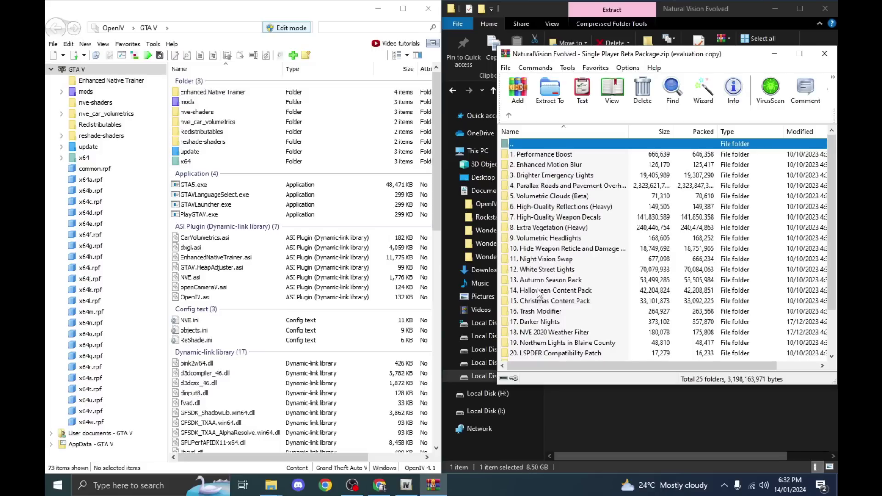
{"action": "scroll", "coordinate": [539, 293], "scroll_direction": "down", "scroll_amount": 1}
{"action": "scroll", "coordinate": [546, 271], "scroll_direction": "up", "scroll_amount": 1}
{"action": "scroll", "coordinate": [549, 257], "scroll_direction": "down", "scroll_amount": 2}
{"action": "scroll", "coordinate": [546, 274], "scroll_direction": "up", "scroll_amount": 2}
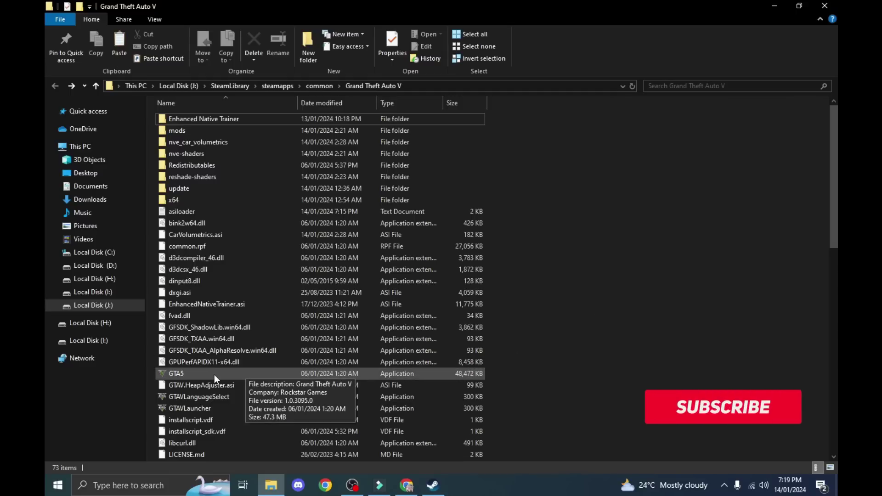
{"action": "right_click", "coordinate": [214, 374]}
{"action": "left_click", "coordinate": [241, 366]}
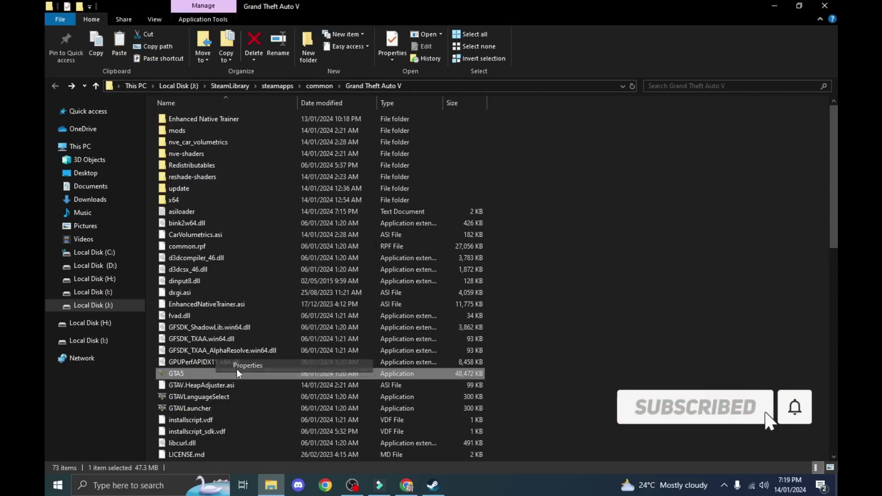
{"action": "left_click", "coordinate": [322, 198]}
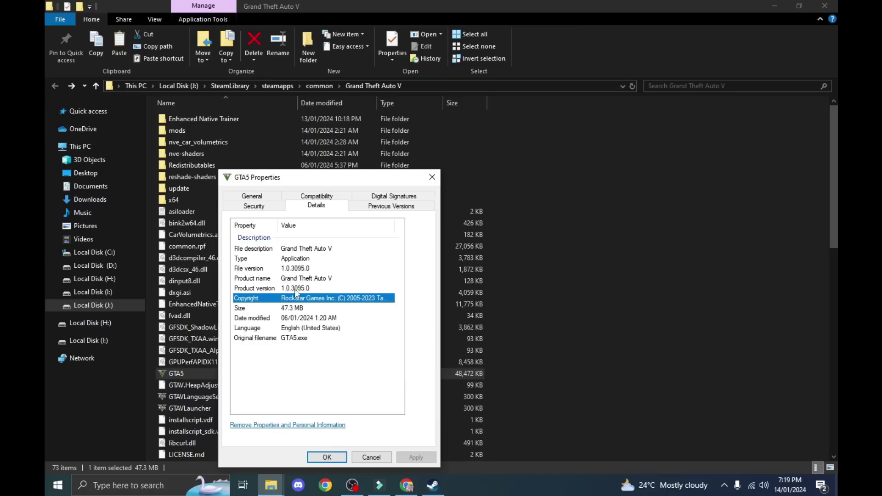
{"action": "left_click", "coordinate": [326, 458]}
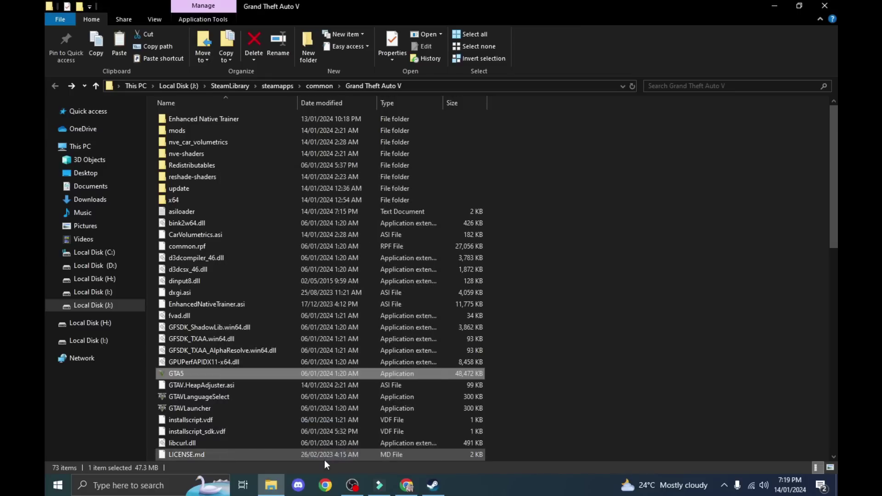
Launch Grand Theft Auto V from the Steam library as single-player, not GTA Online.
{"action": "left_click", "coordinate": [433, 485]}
{"action": "left_click", "coordinate": [275, 244]}
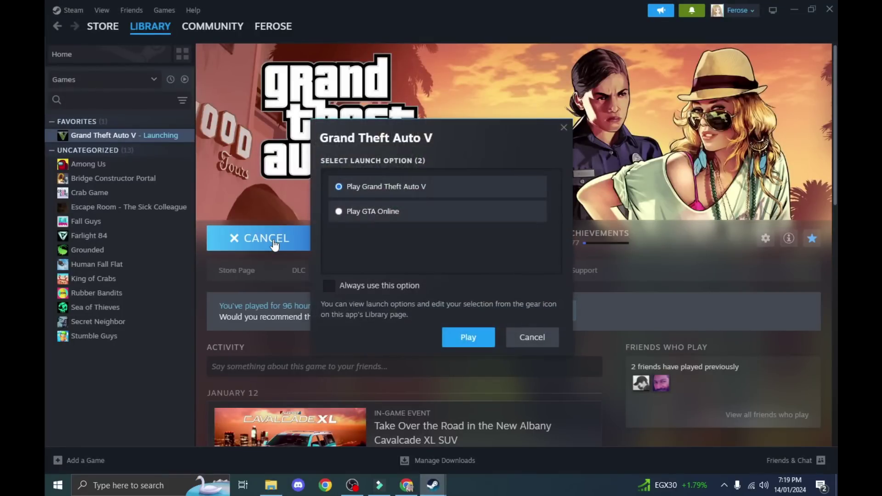
{"action": "left_click", "coordinate": [471, 336]}
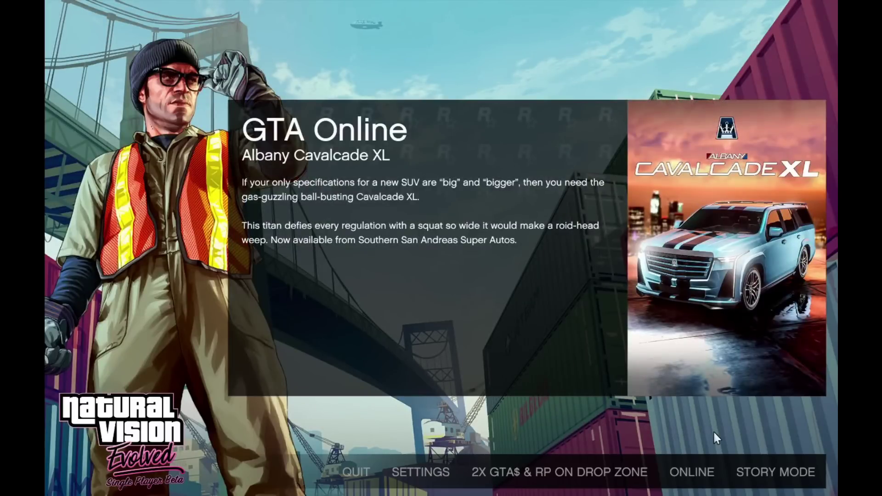
Load Story Mode and run the character out the house's front door.
{"action": "left_click", "coordinate": [743, 472]}
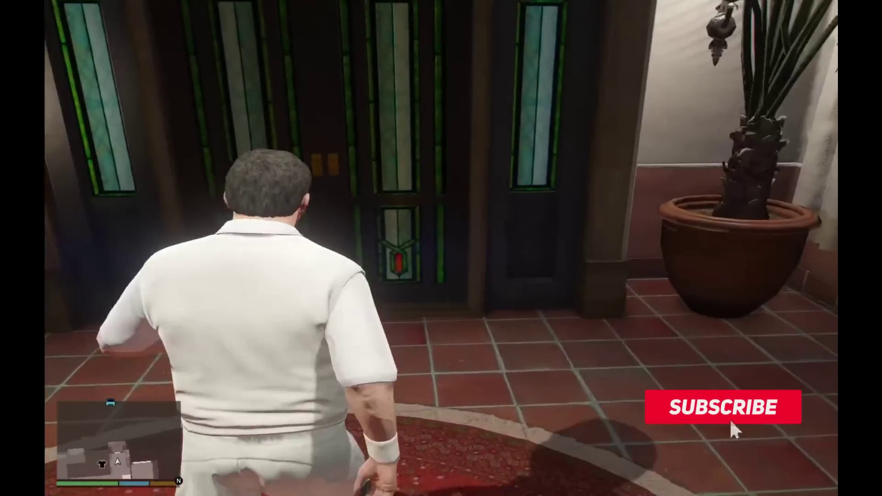
{"action": "key", "text": "w"}
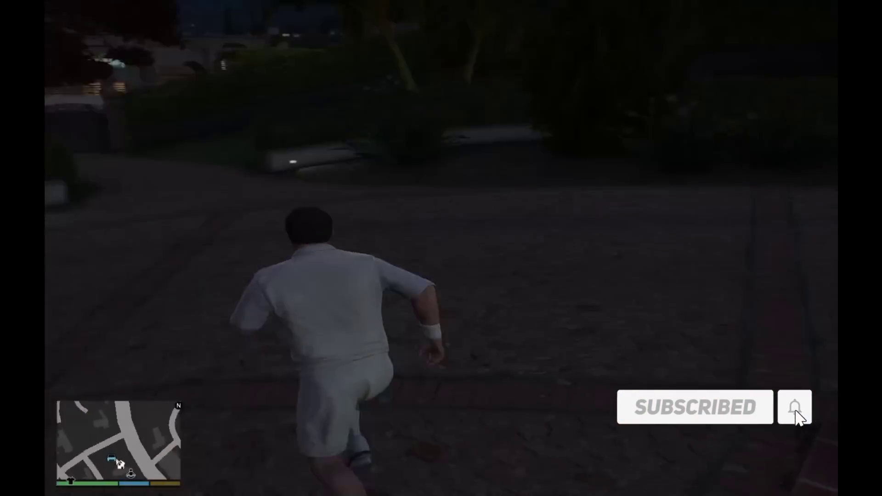